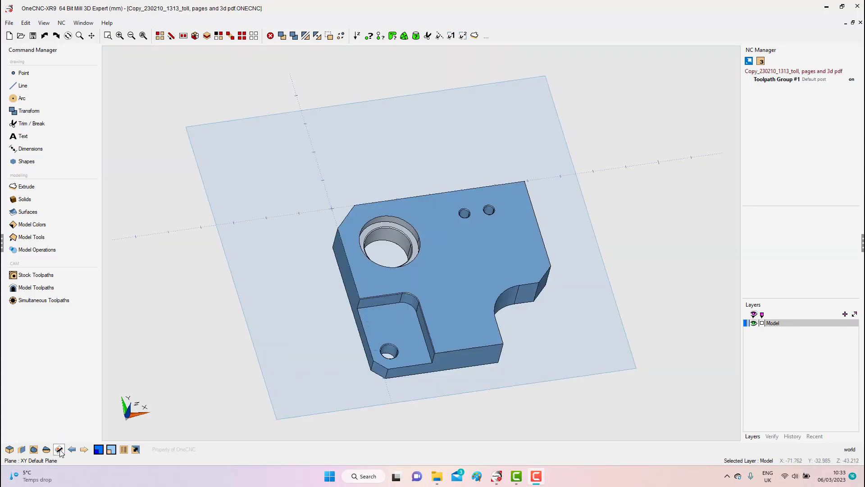
# Add a new drawing page named Page #1 using the ANSI C.ONECNC template.
pyautogui.click(59, 450)
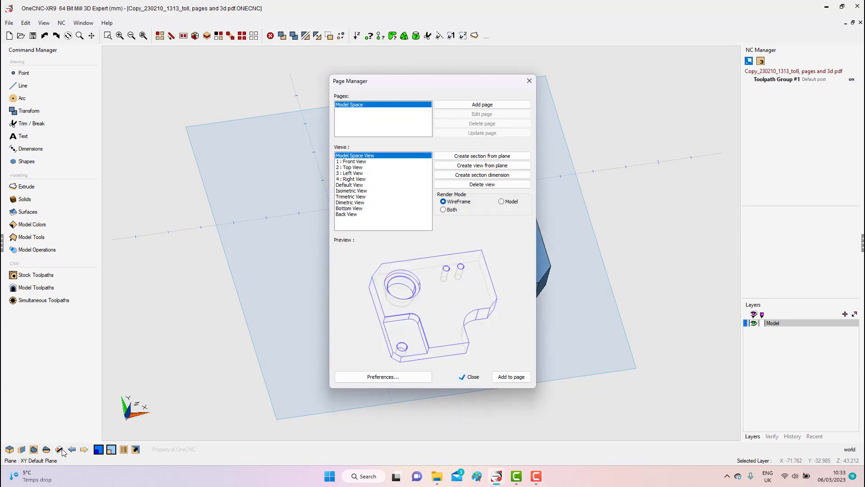
pyautogui.click(474, 106)
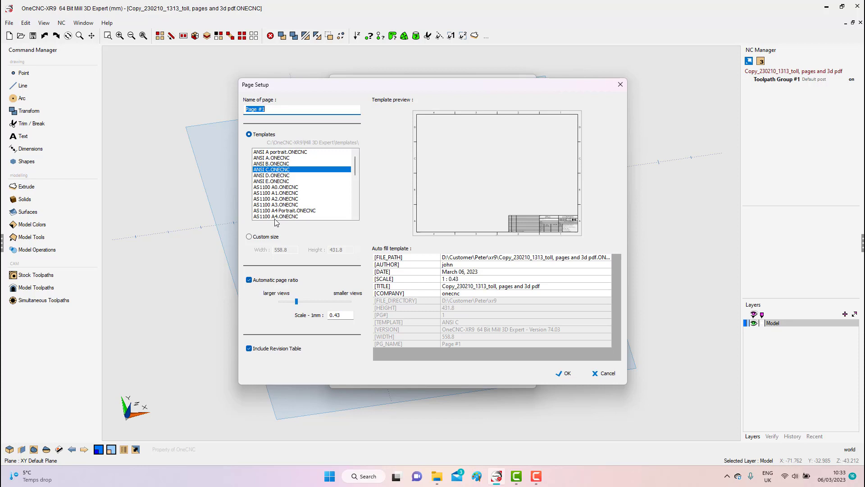
pyautogui.click(276, 170)
pyautogui.click(567, 373)
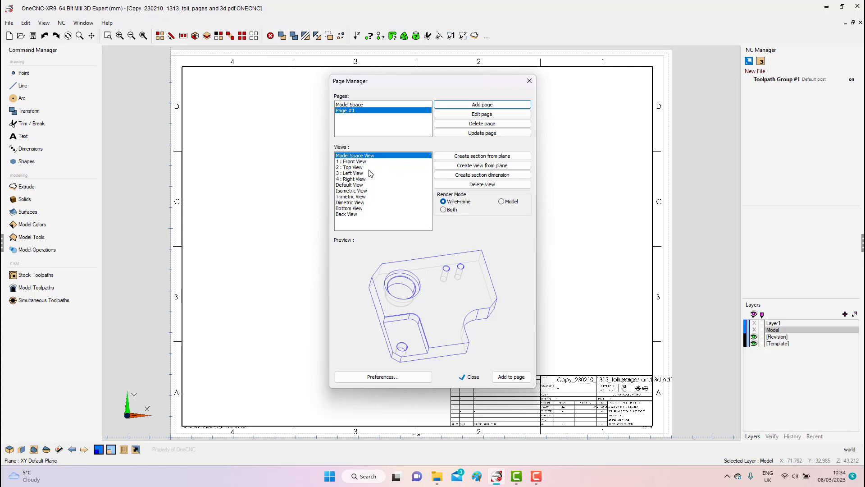
# Add the 2 : Top View in wireframe to Page #1, placed in the sheet's upper-left area.
pyautogui.click(351, 167)
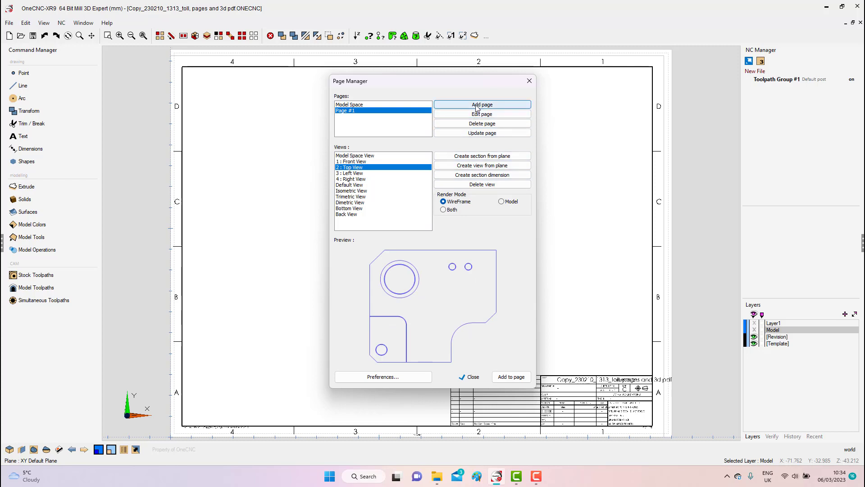
pyautogui.click(512, 377)
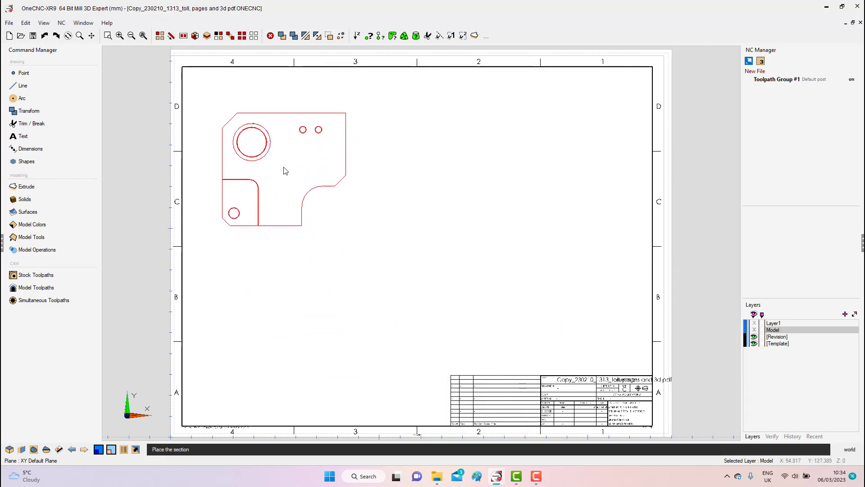
pyautogui.click(284, 162)
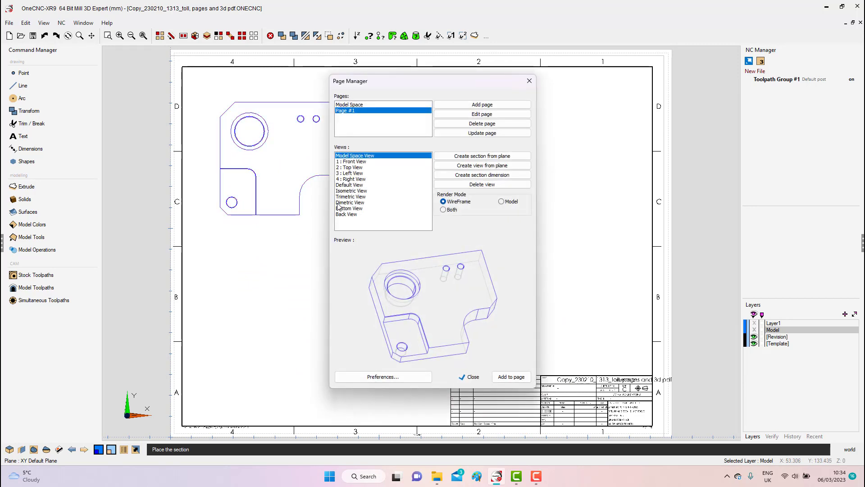
# Add the wireframe Front View aligned below the top view and the Right View aligned to the right of it.
pyautogui.click(352, 162)
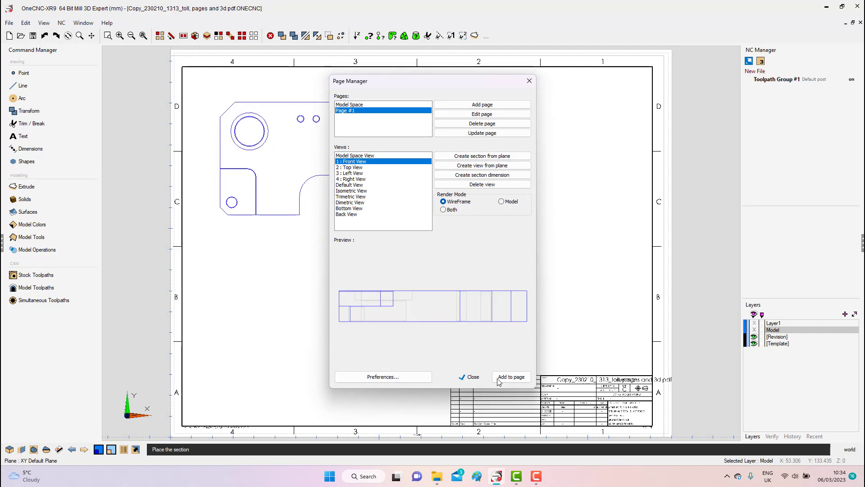
pyautogui.click(514, 377)
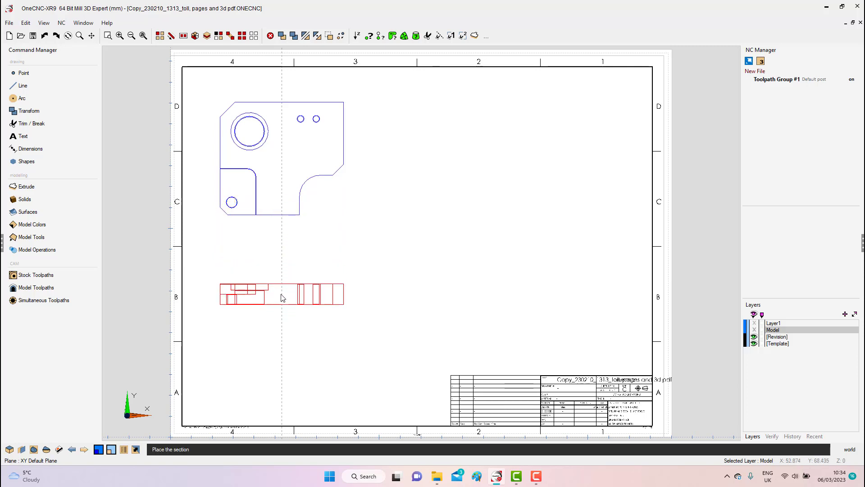
pyautogui.click(283, 298)
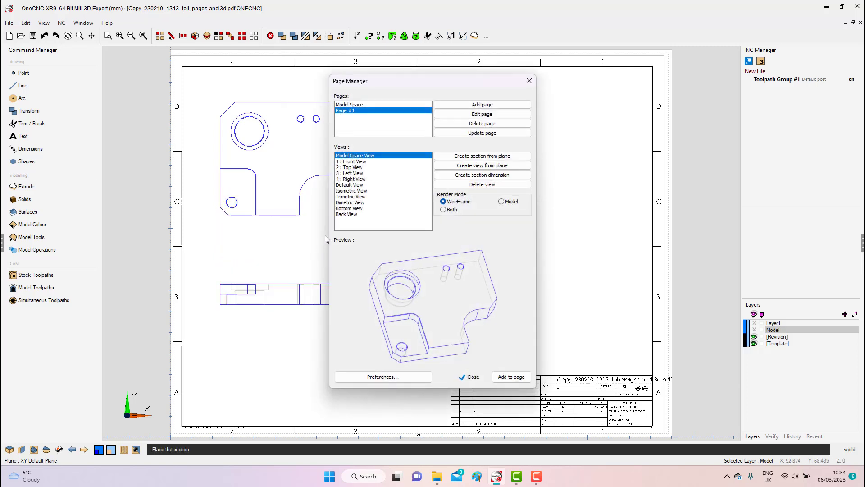
pyautogui.click(355, 180)
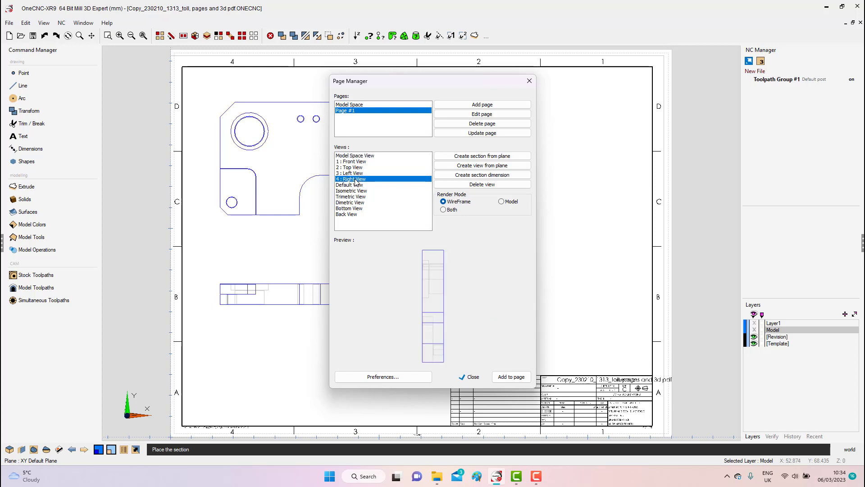
pyautogui.click(509, 376)
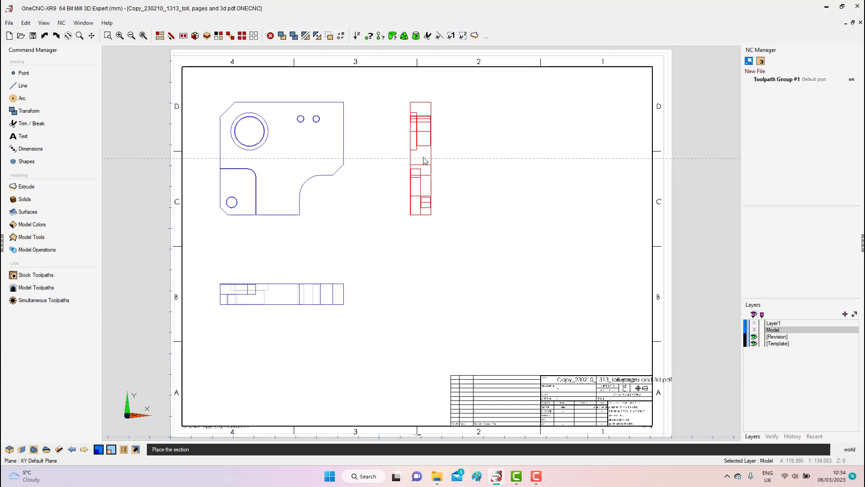
pyautogui.click(425, 160)
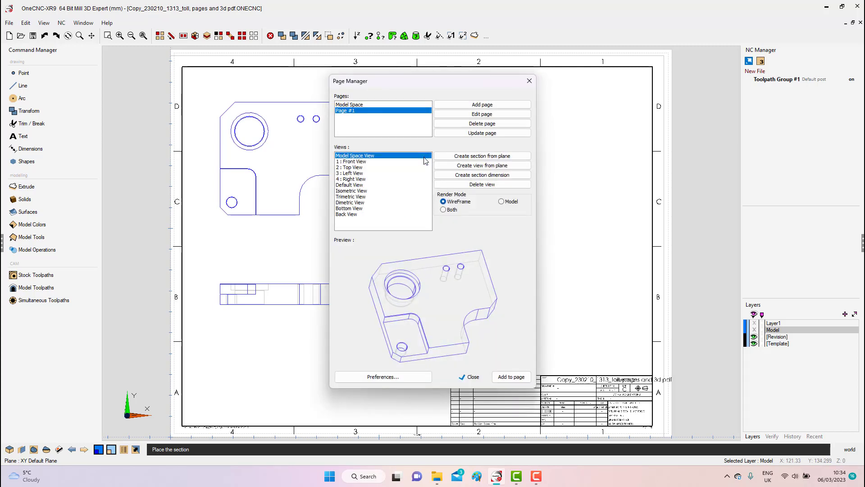
# Add the Isometric View in Model render mode above the title block and close the Page Manager.
pyautogui.click(501, 202)
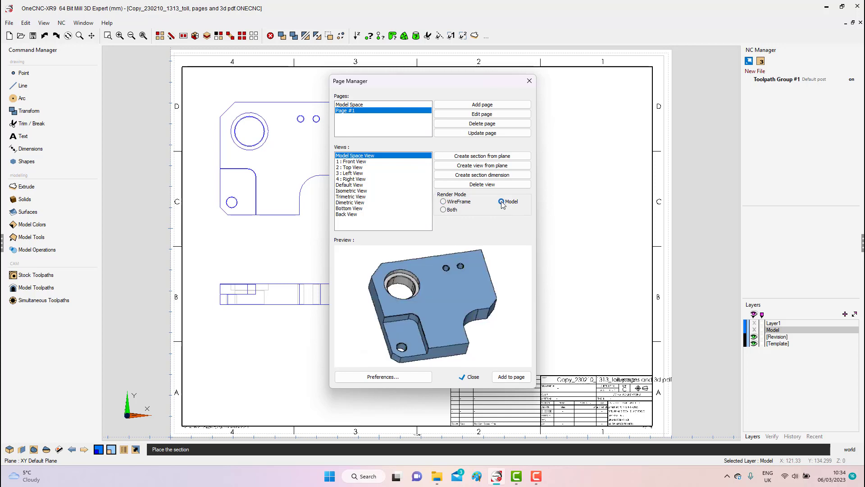
pyautogui.click(351, 191)
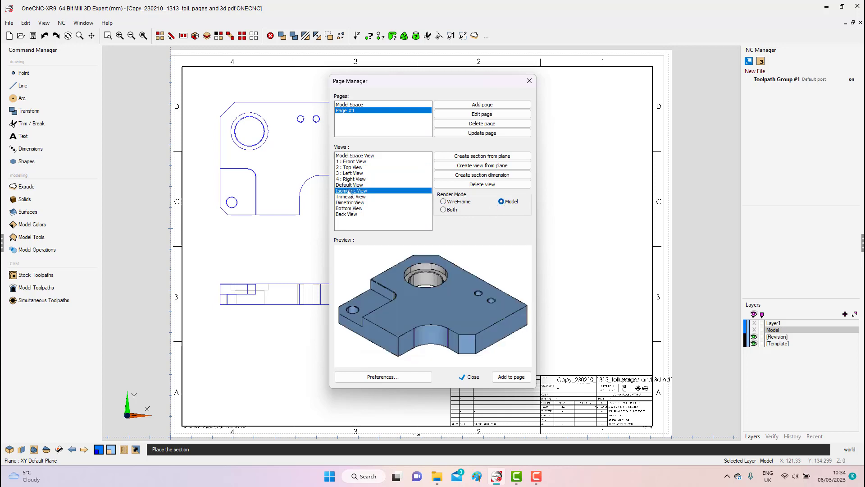
pyautogui.click(510, 377)
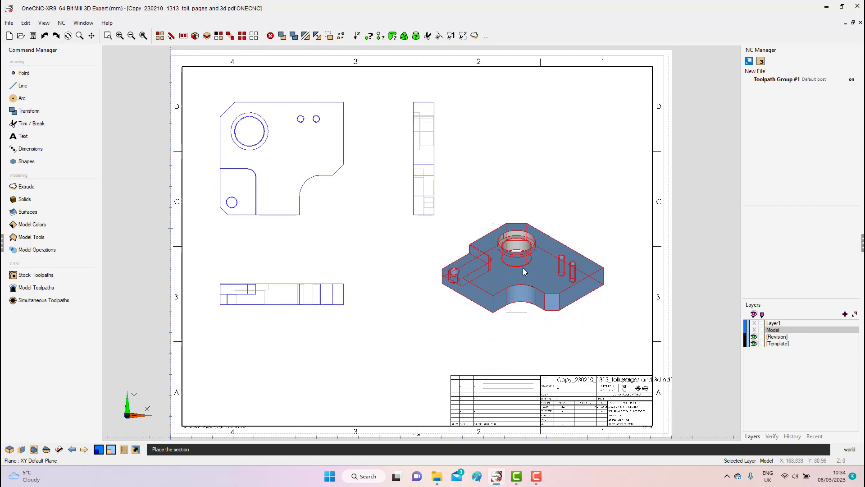
pyautogui.click(525, 271)
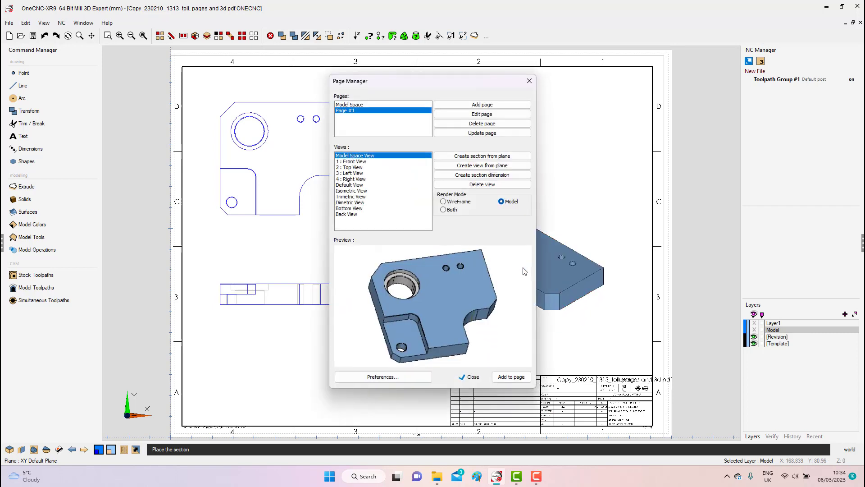
pyautogui.click(472, 377)
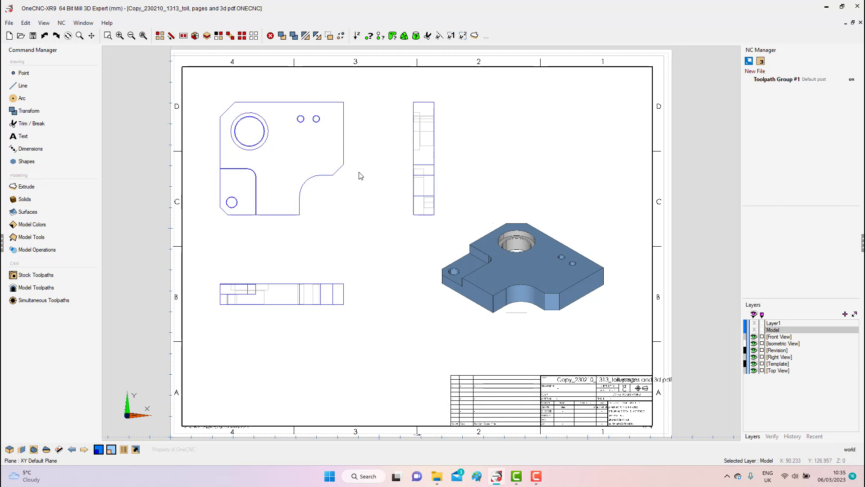
# Place a horizontal dimension for the part's overall width below the top view, accepting the dimension format settings.
pyautogui.click(29, 149)
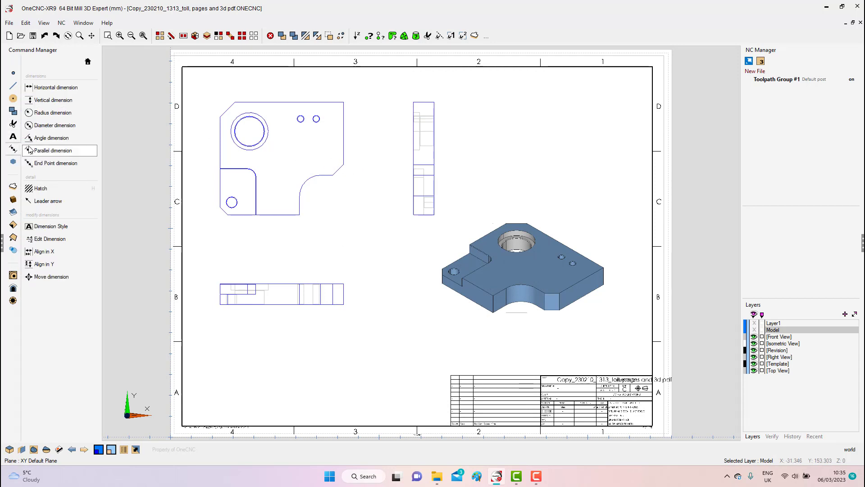
pyautogui.click(40, 89)
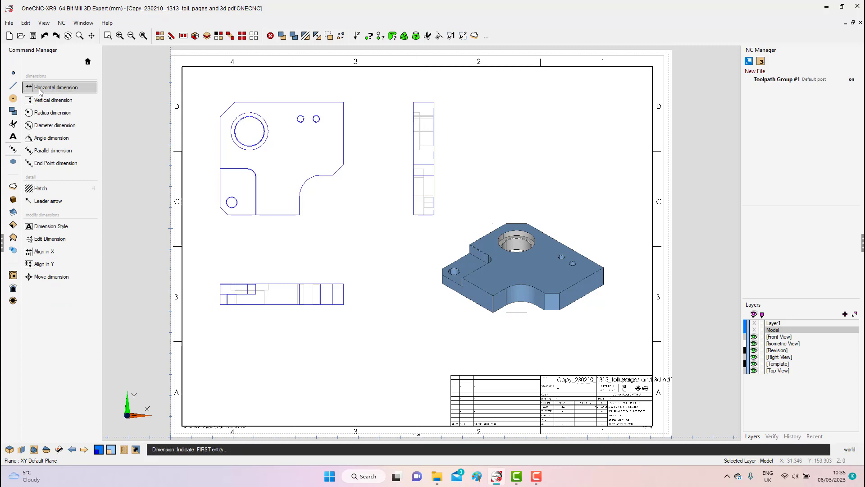
pyautogui.click(222, 144)
pyautogui.click(344, 134)
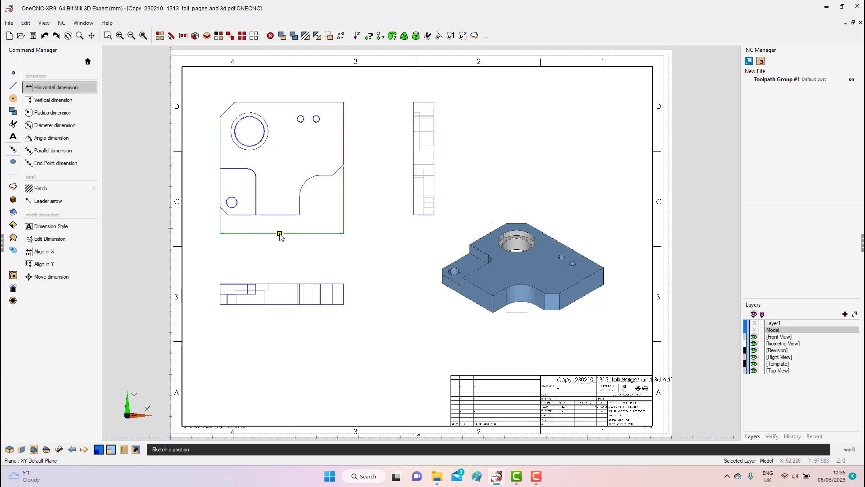
pyautogui.click(280, 234)
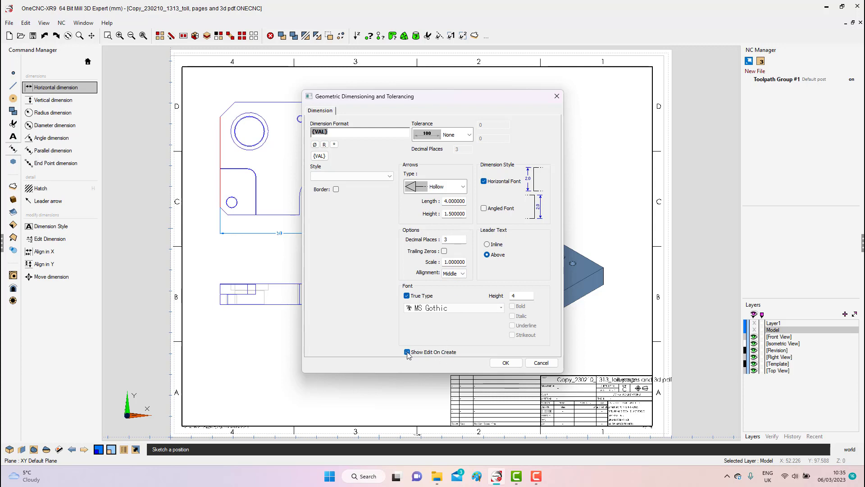
pyautogui.click(508, 364)
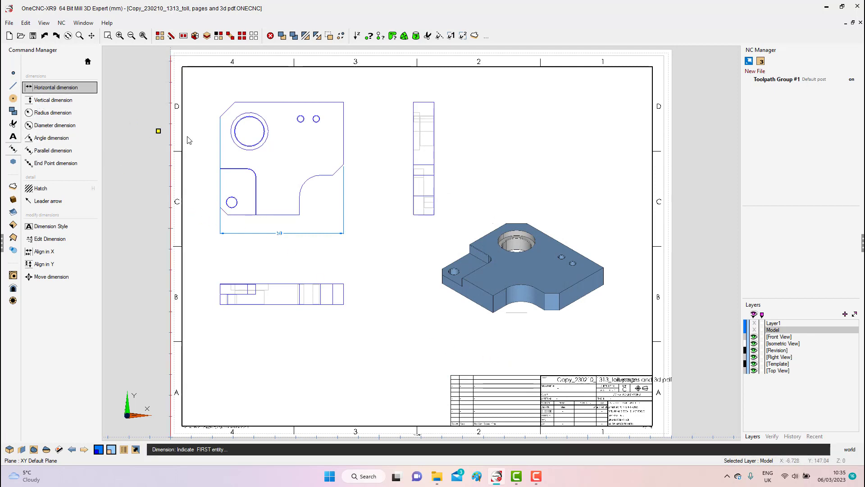
# Dimension the large hole's centre in the top view horizontally from the left edge and vertically from the top edge.
pyautogui.click(221, 129)
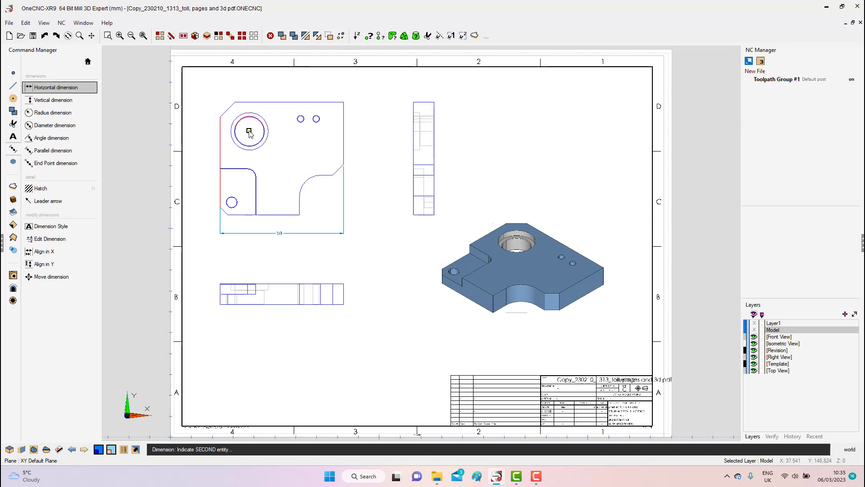
pyautogui.click(244, 130)
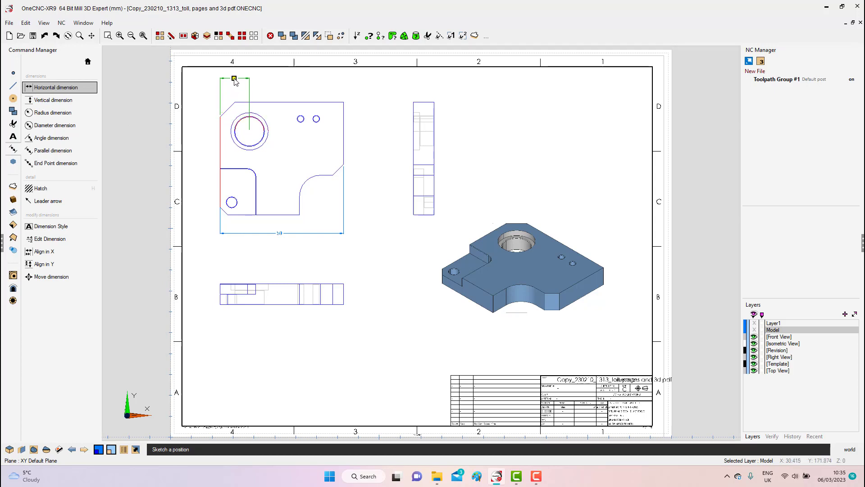
pyautogui.click(240, 78)
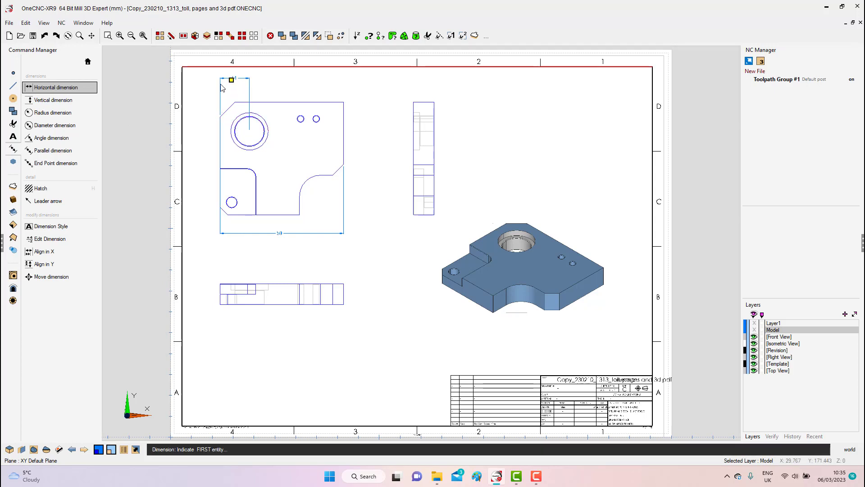
pyautogui.click(50, 100)
pyautogui.click(263, 103)
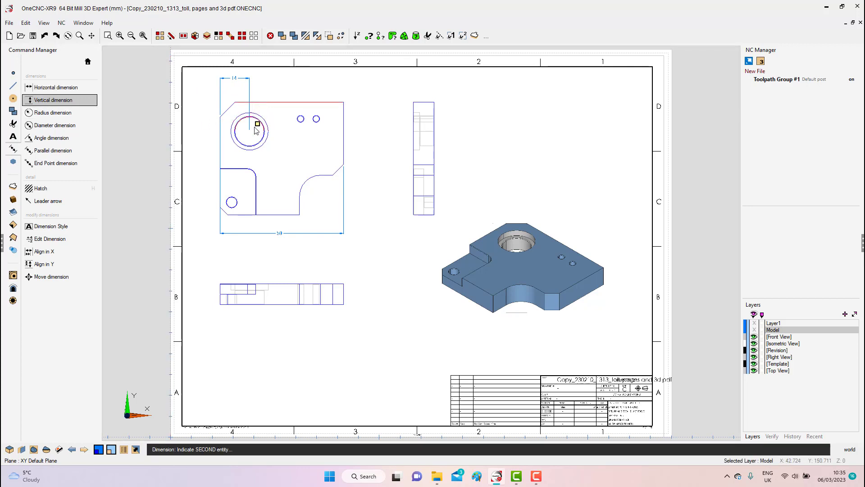
pyautogui.click(249, 131)
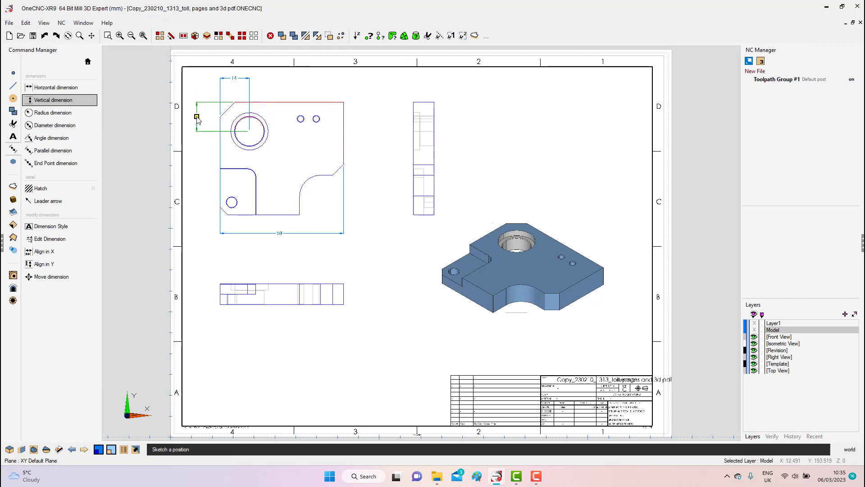
pyautogui.click(199, 135)
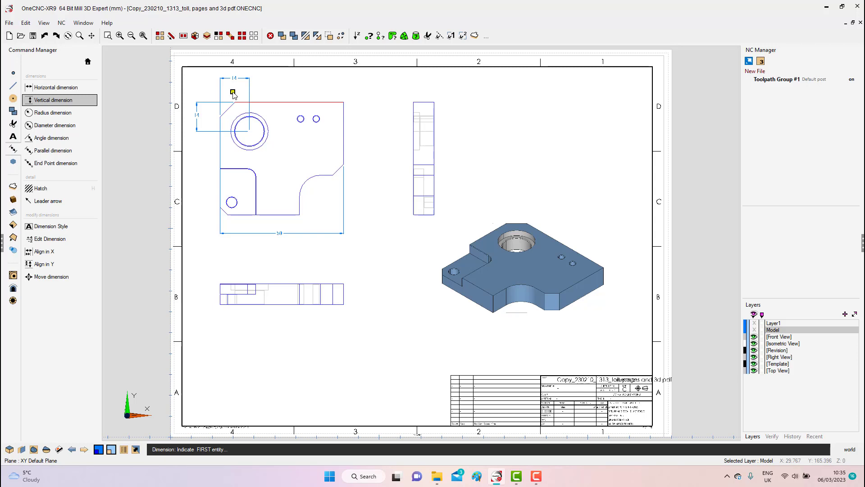
# Add a diameter dimension to the large hole's outer circle, with its text above the top view.
pyautogui.click(52, 125)
pyautogui.click(266, 121)
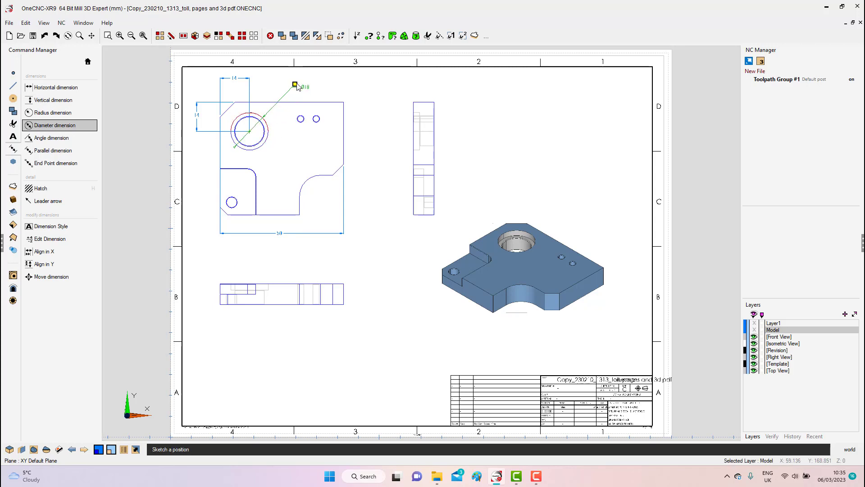
pyautogui.click(303, 82)
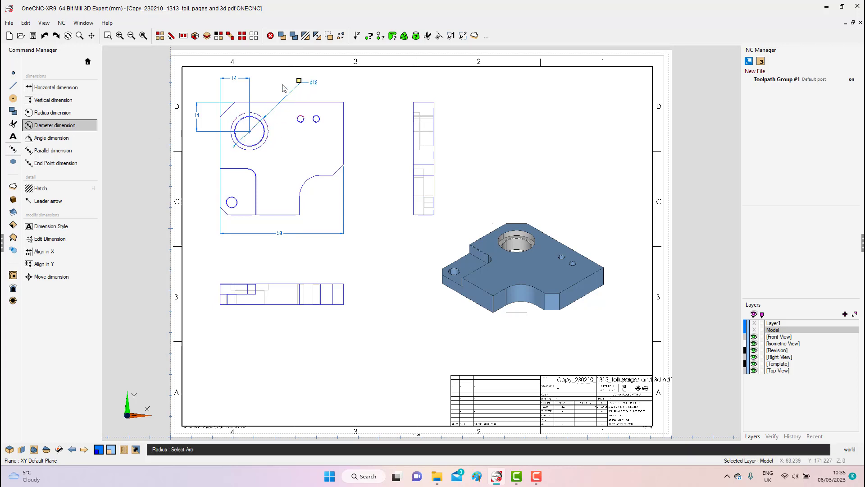
pyautogui.rightClick(164, 248)
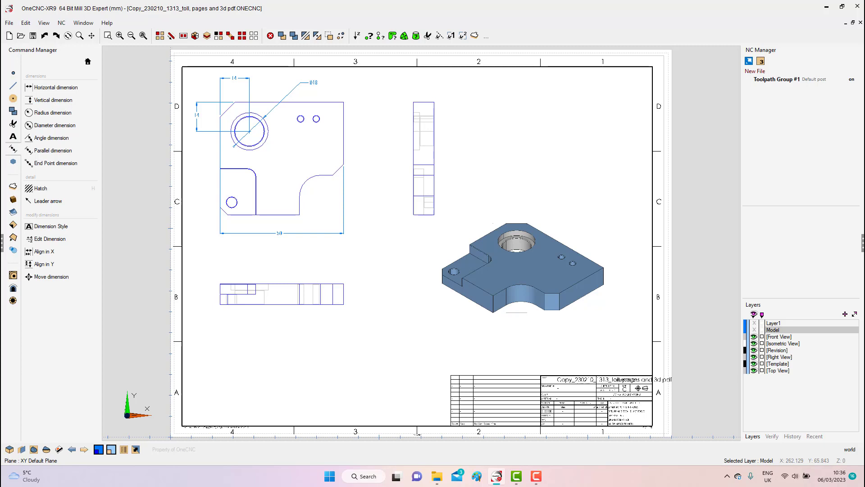
pyautogui.press('F10')
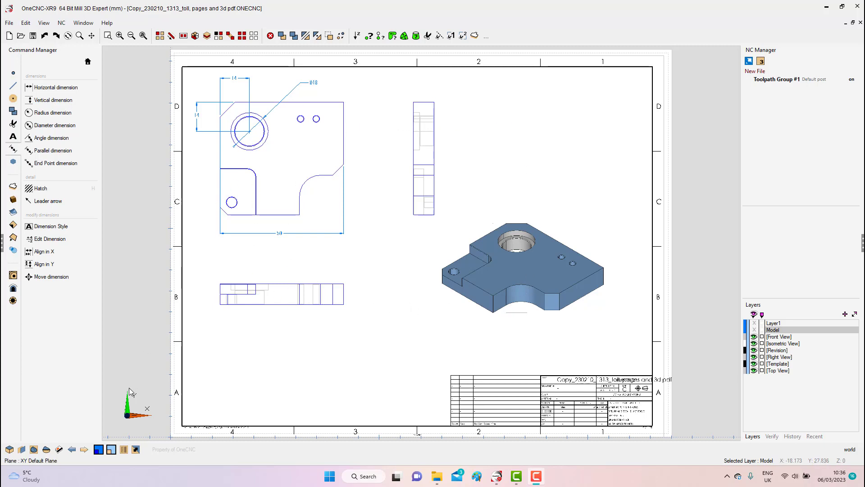
# Return to the 3D model and chamfer the plate's upper-right vertical corner edge with a distance of 5 mm.
pyautogui.click(71, 449)
pyautogui.moveTo(419, 258); pyautogui.dragTo(350, 290, button='middle')
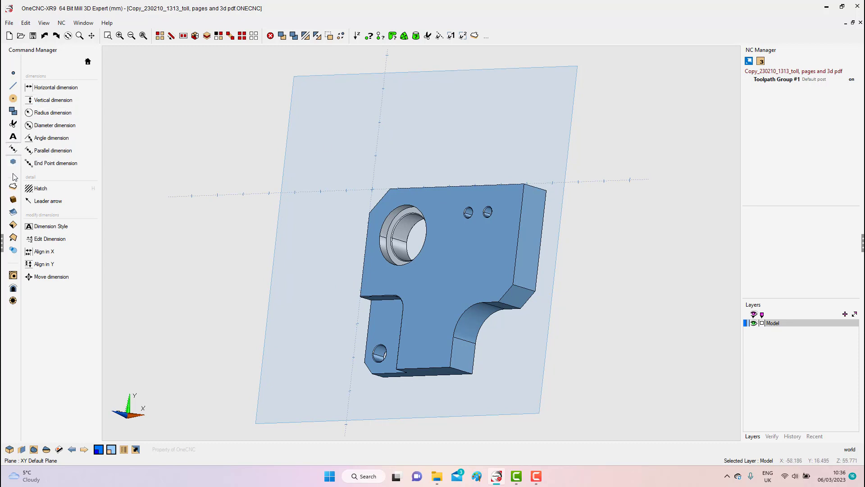
pyautogui.click(12, 236)
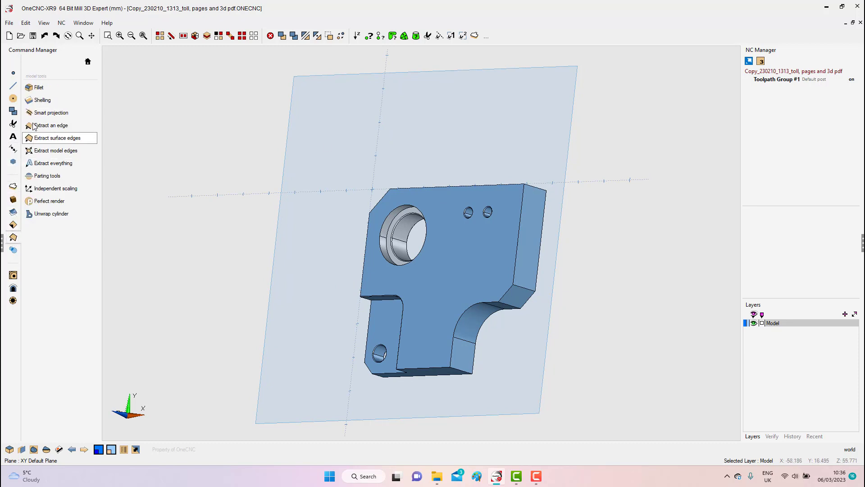
pyautogui.click(39, 88)
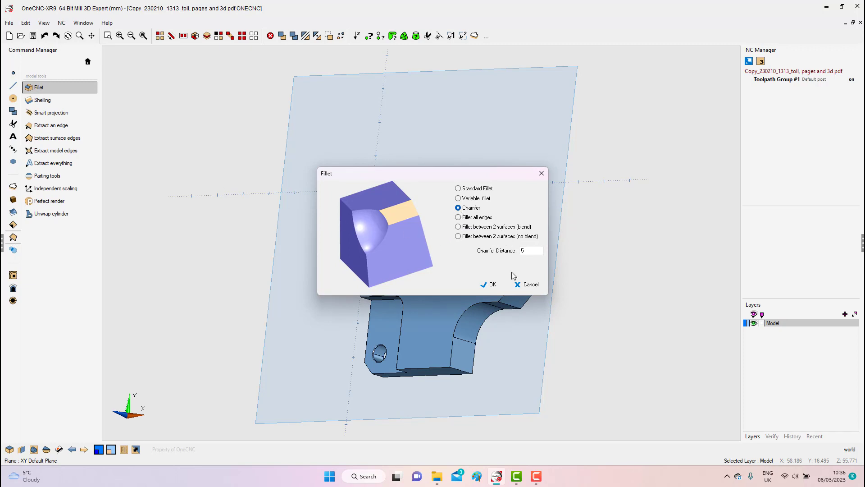
pyautogui.click(491, 285)
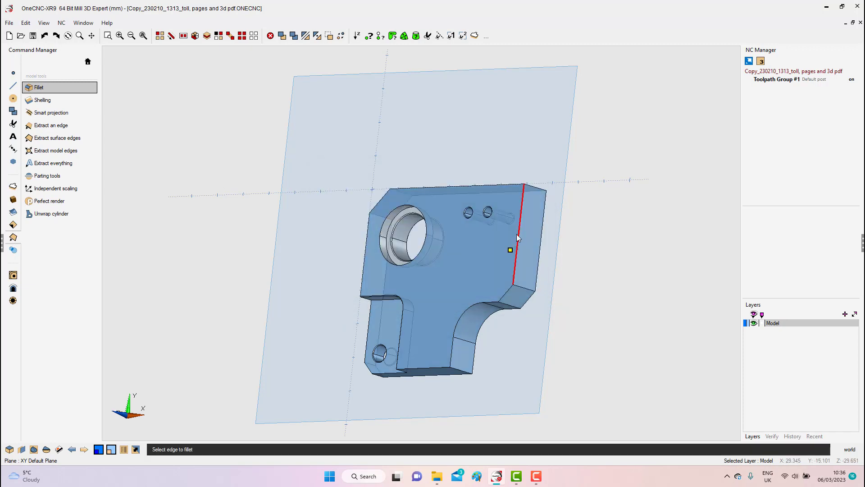
pyautogui.click(538, 189)
pyautogui.moveTo(483, 247); pyautogui.dragTo(497, 217, button='middle')
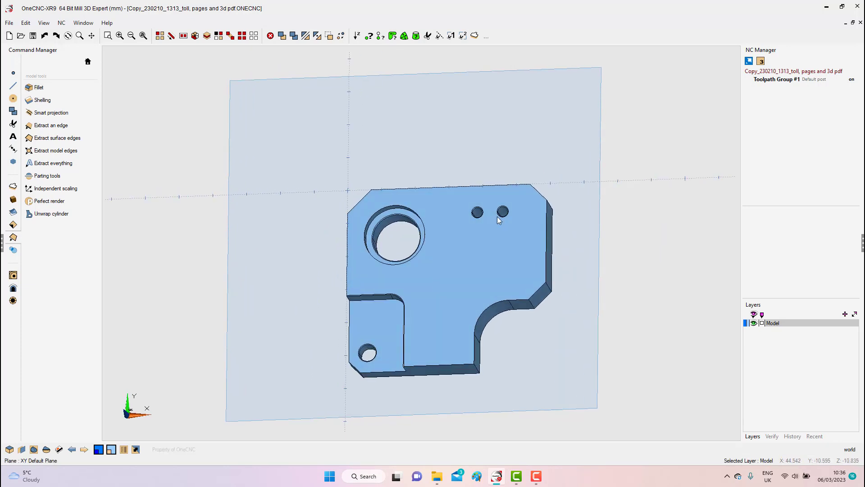
# In the top view, draw two 10 mm diameter circles on the plate, one right of the corner pocket and one below the two small holes.
pyautogui.rightClick(474, 193)
pyautogui.click(457, 136)
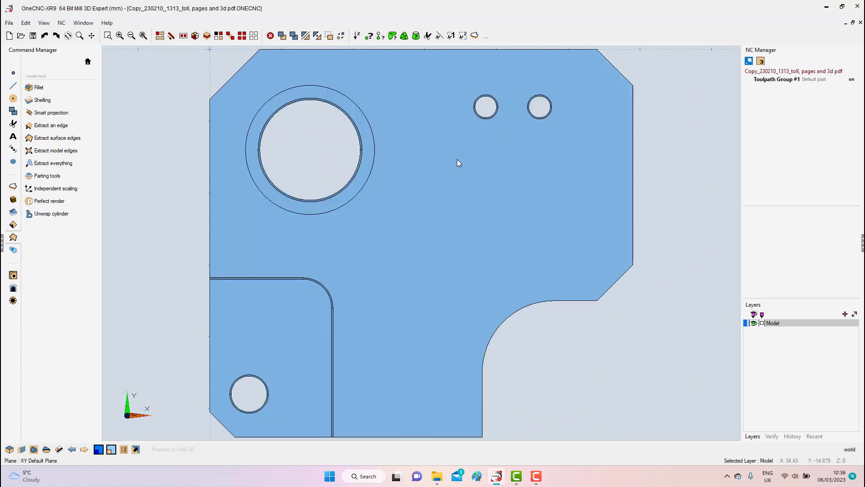
pyautogui.click(13, 99)
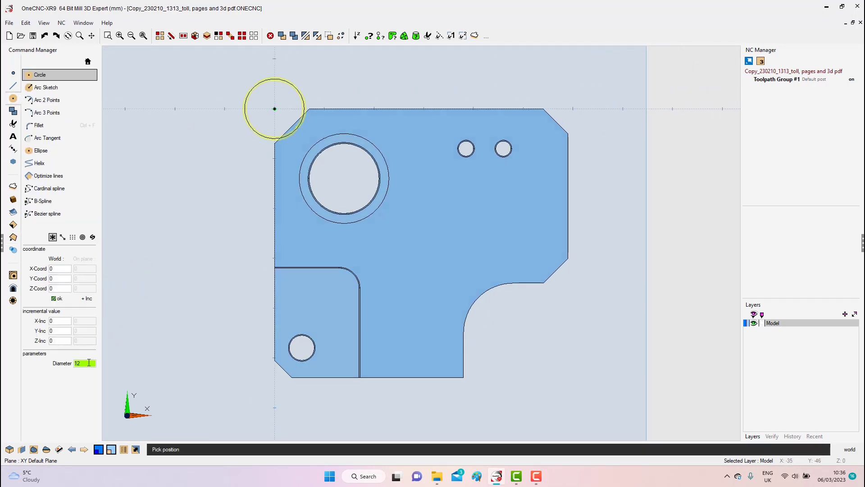
pyautogui.moveTo(84, 364); pyautogui.dragTo(62, 364)
pyautogui.write('16')
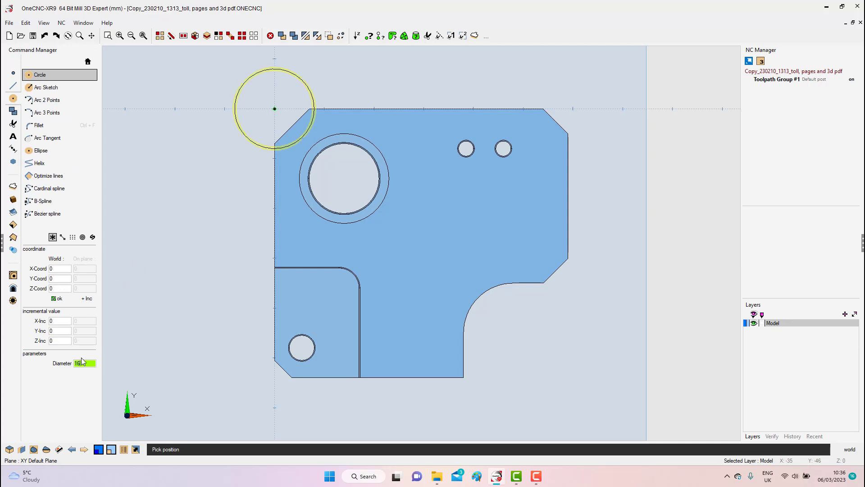
pyautogui.press('Return')
pyautogui.write('10')
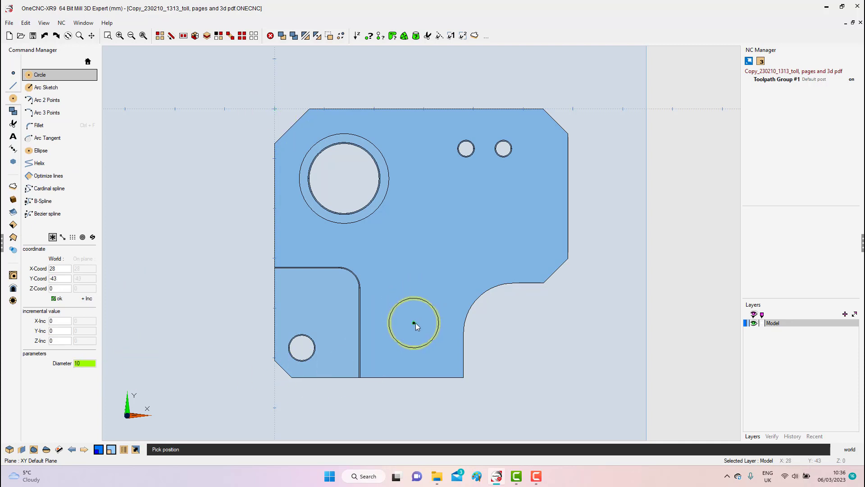
pyautogui.click(415, 320)
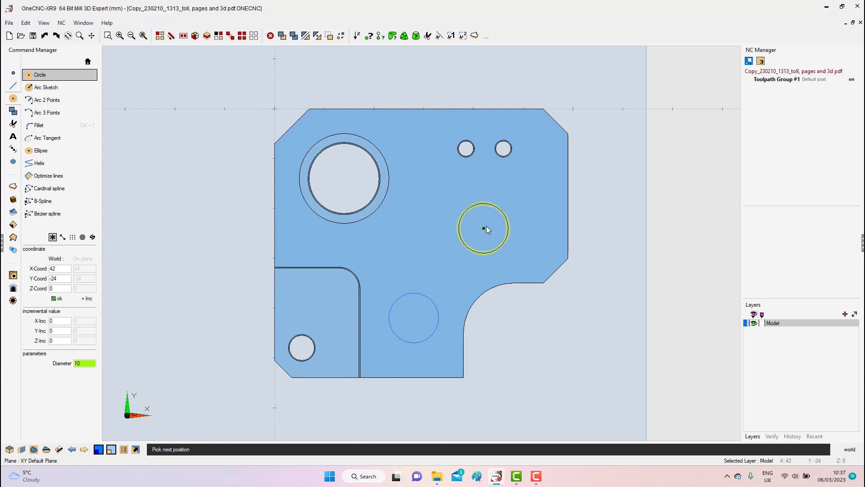
pyautogui.click(499, 219)
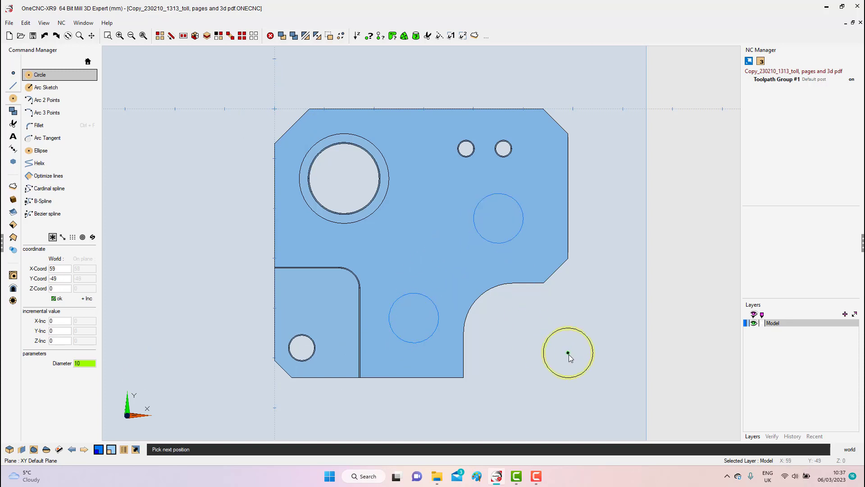
pyautogui.press('Escape')
pyautogui.moveTo(550, 356)
pyautogui.mouseDown(button='middle')
pyautogui.moveTo(556, 299)
pyautogui.moveTo(569, 273)
pyautogui.mouseUp(button='middle')
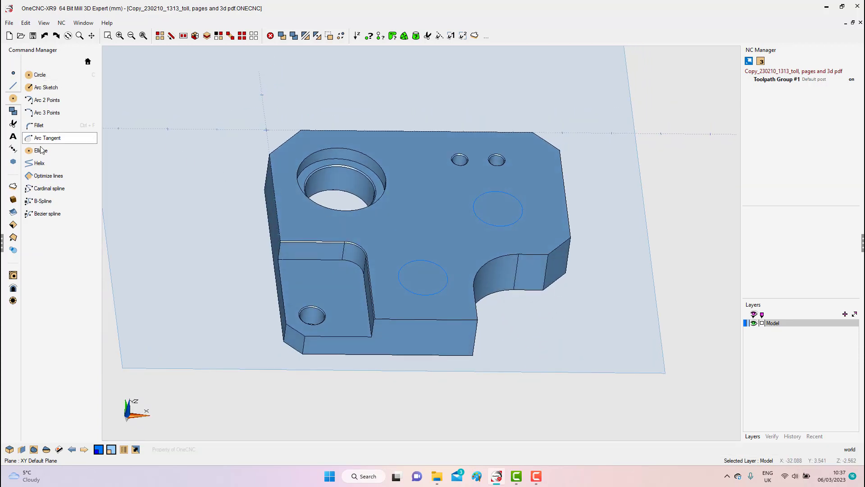
# Extrude-cut both 10 mm circles down through the full thickness of the plate.
pyautogui.click(13, 187)
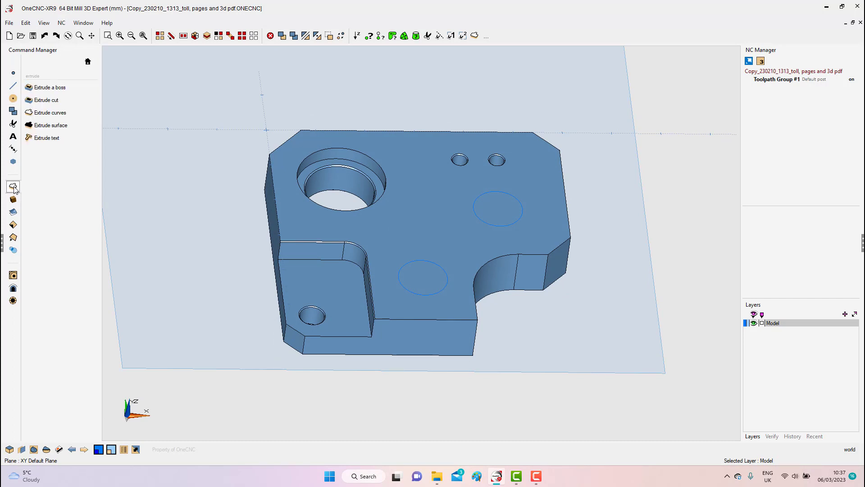
pyautogui.click(45, 100)
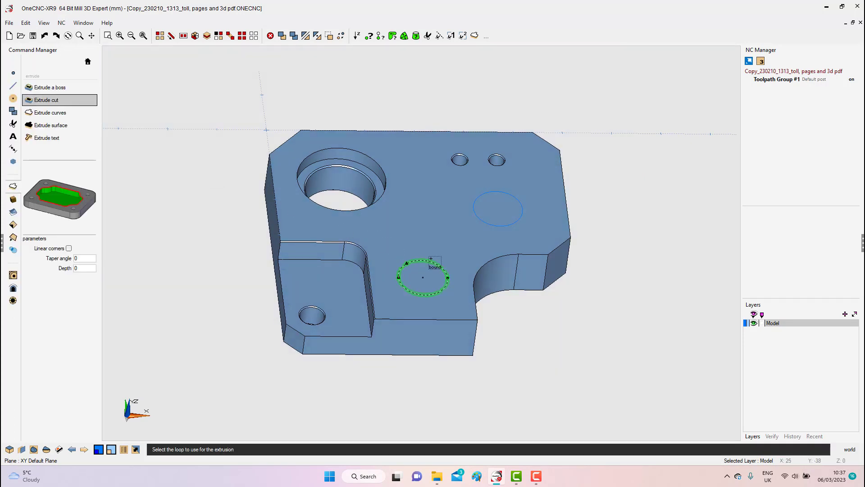
pyautogui.click(436, 263)
pyautogui.click(426, 391)
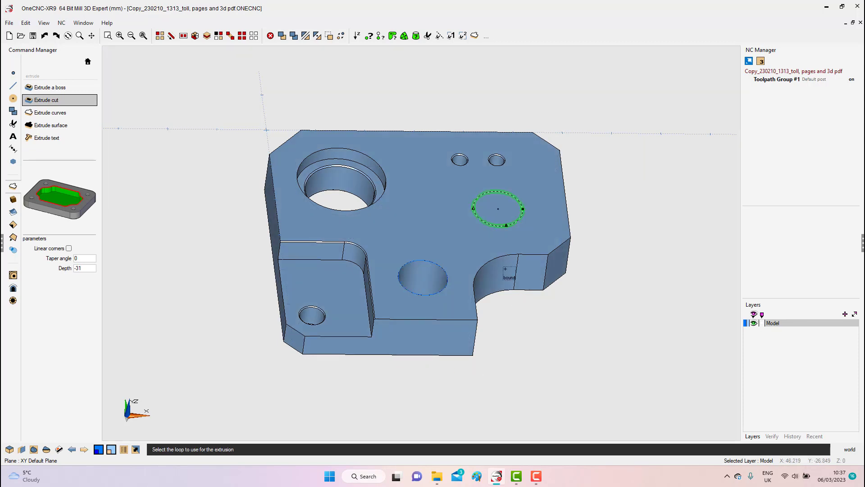
pyautogui.click(518, 235)
pyautogui.click(541, 355)
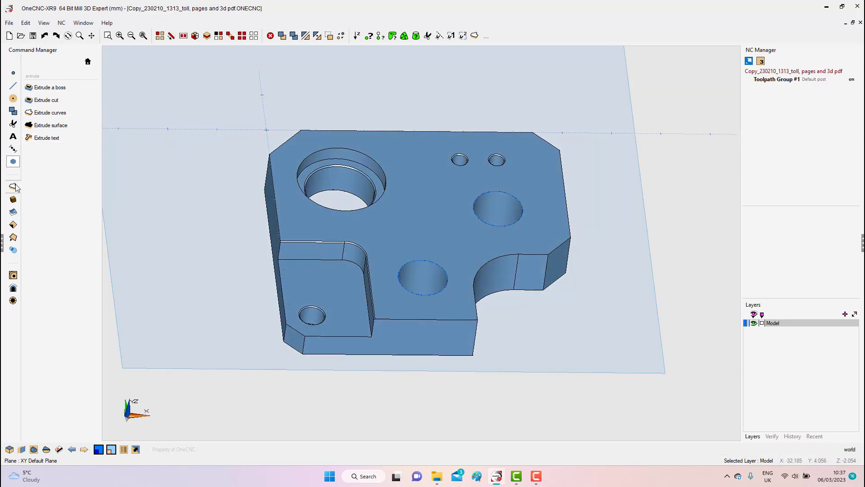
# Chamfer the upper and lower edges of the two 10 mm holes with a distance of 0.5 mm.
pyautogui.click(13, 237)
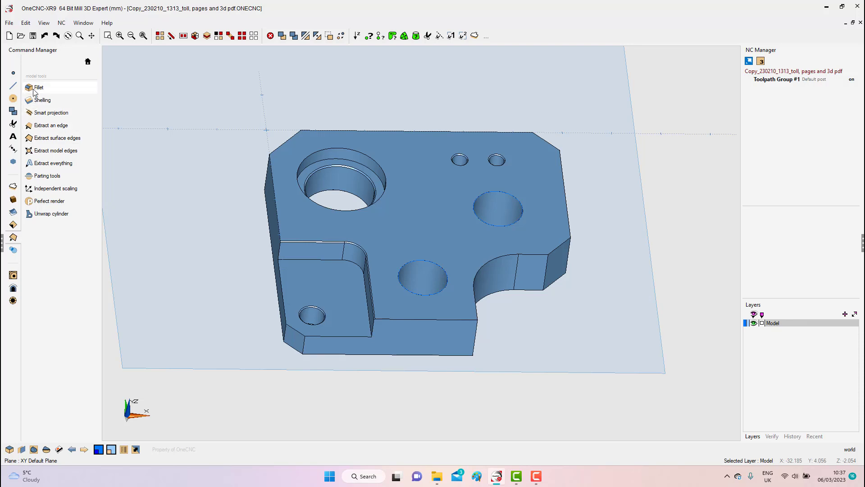
pyautogui.click(36, 88)
pyautogui.click(531, 251)
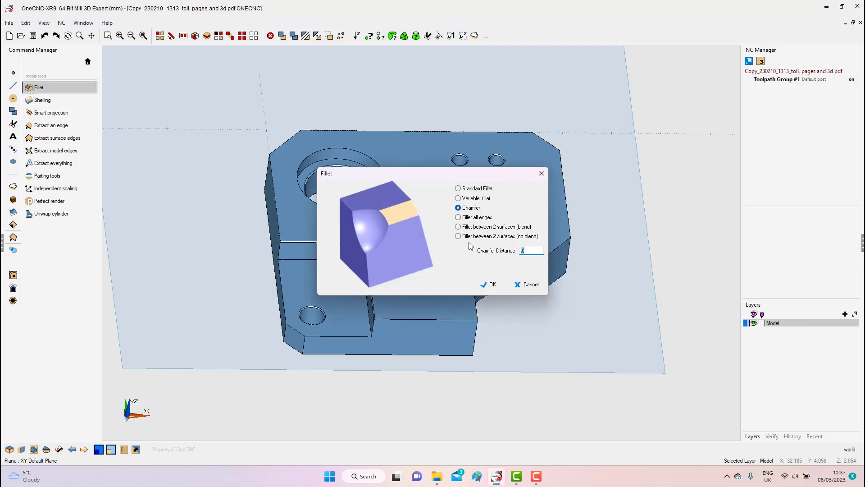
pyautogui.write('.5')
pyautogui.click(493, 285)
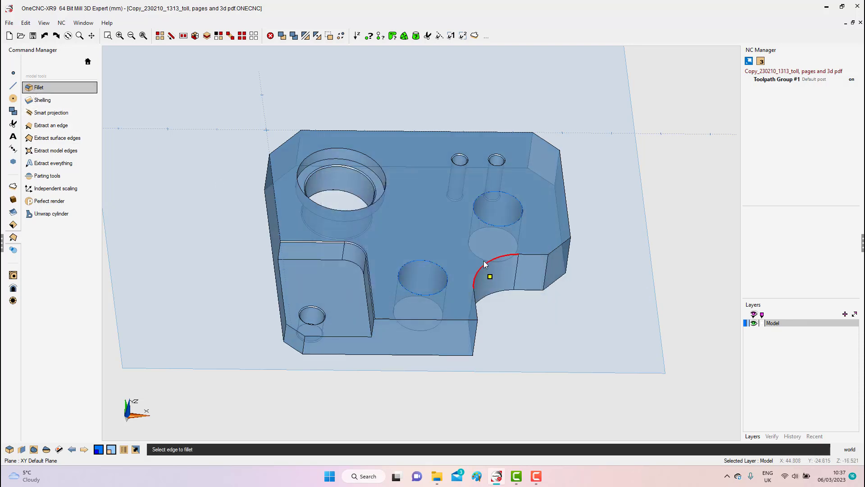
pyautogui.click(513, 196)
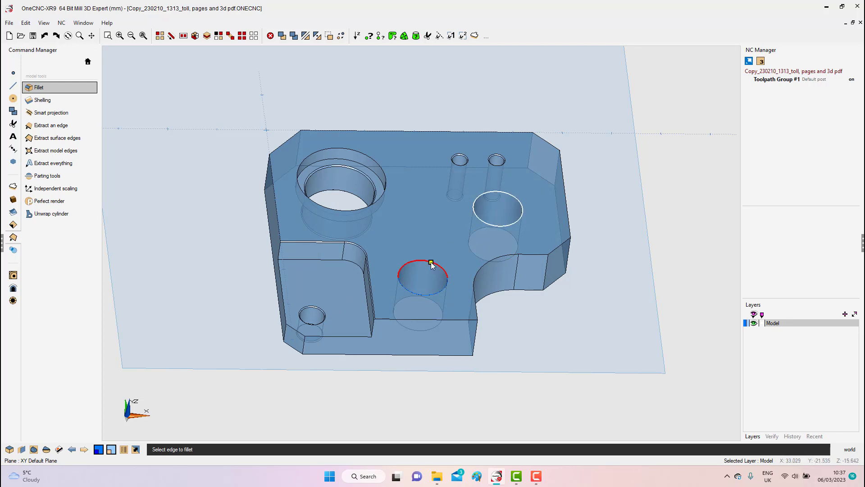
pyautogui.click(433, 263)
pyautogui.click(428, 300)
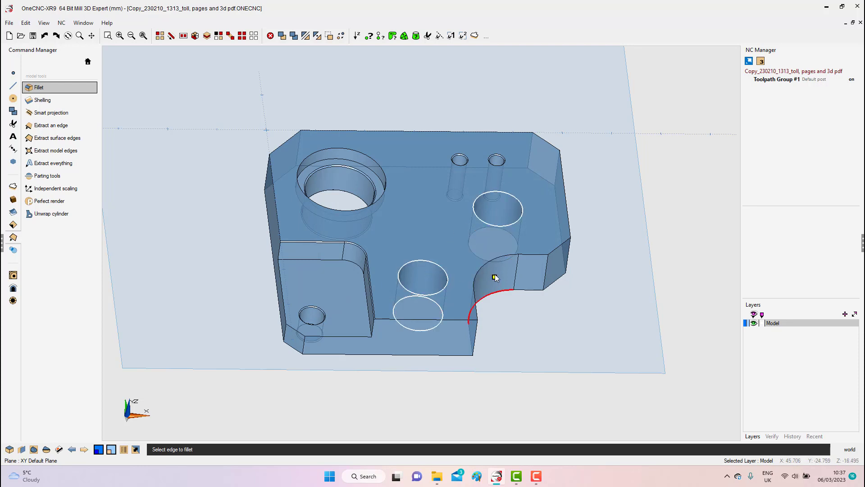
pyautogui.click(473, 255)
pyautogui.rightClick(399, 106)
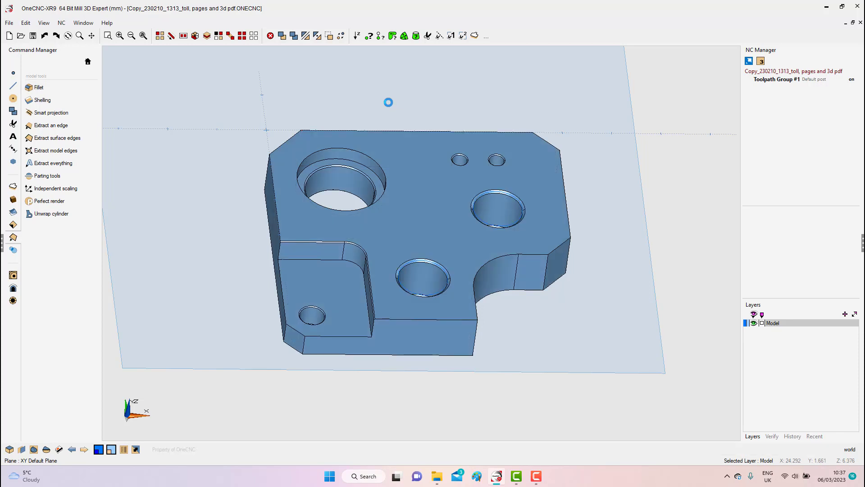
pyautogui.moveTo(403, 192)
pyautogui.mouseDown(button='middle')
pyautogui.moveTo(400, 215)
pyautogui.moveTo(400, 203)
pyautogui.mouseUp(button='middle')
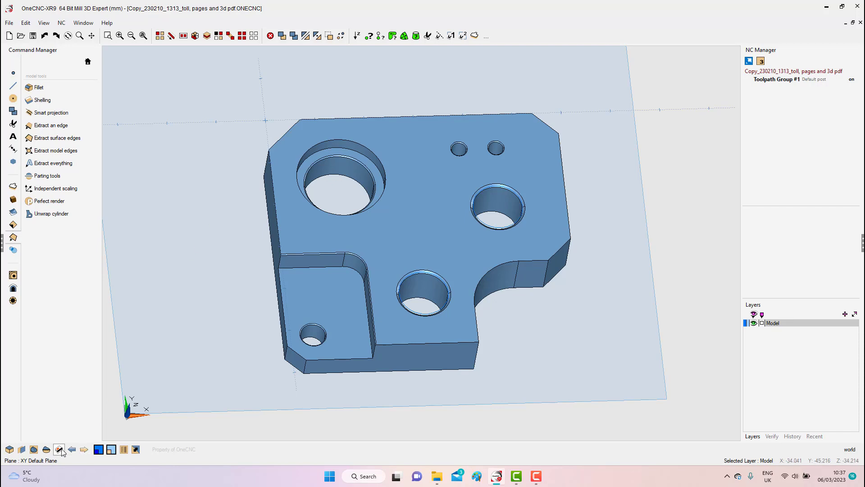
# Go back to the drawing page, update Page #1 from the modified model and close the Page Manager.
pyautogui.click(84, 450)
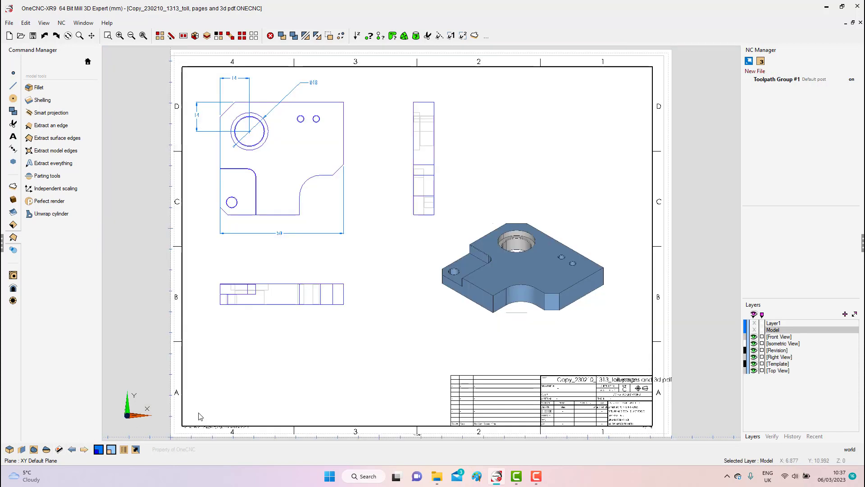
pyautogui.click(59, 449)
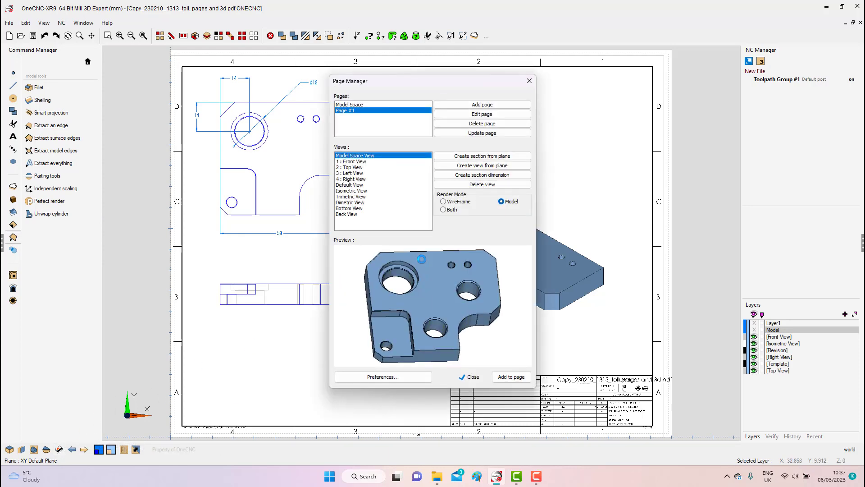
pyautogui.click(475, 133)
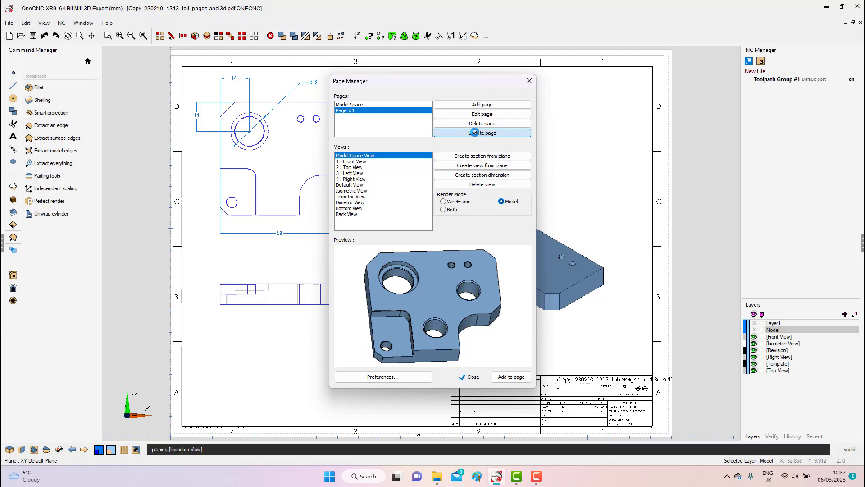
pyautogui.click(471, 377)
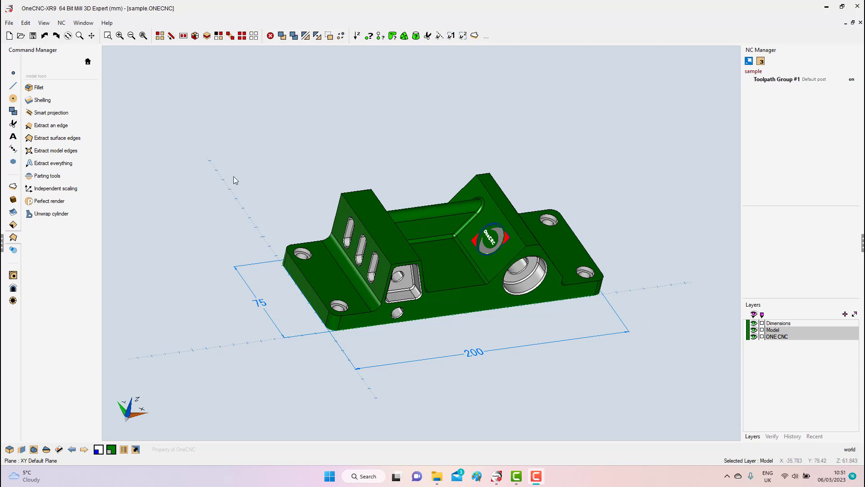
# Examine the file formats available for saving the sample part under another type, and cancel without saving.
pyautogui.click(10, 23)
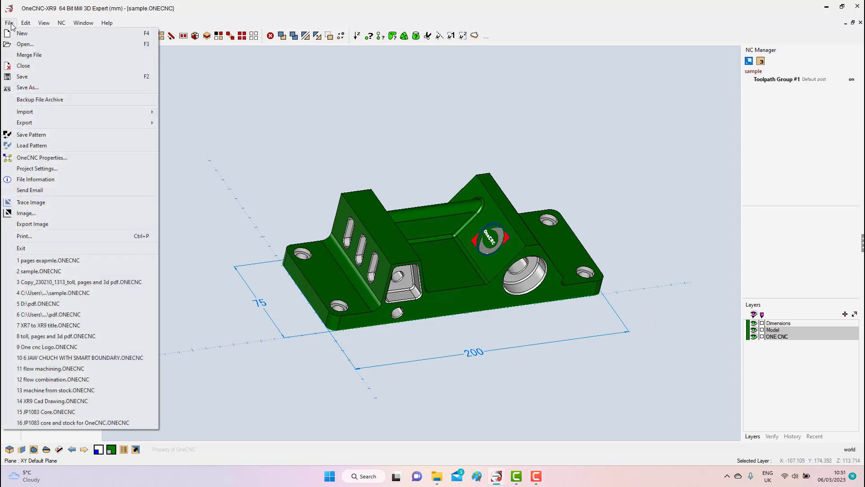
pyautogui.click(36, 87)
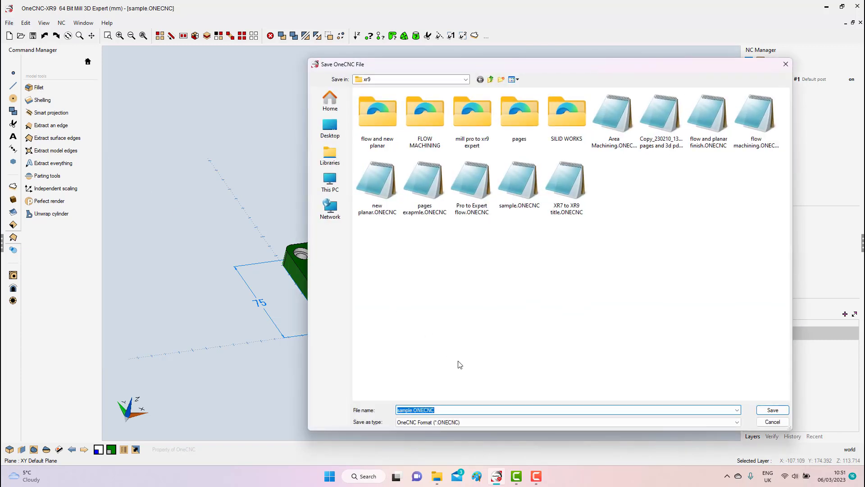
pyautogui.click(507, 424)
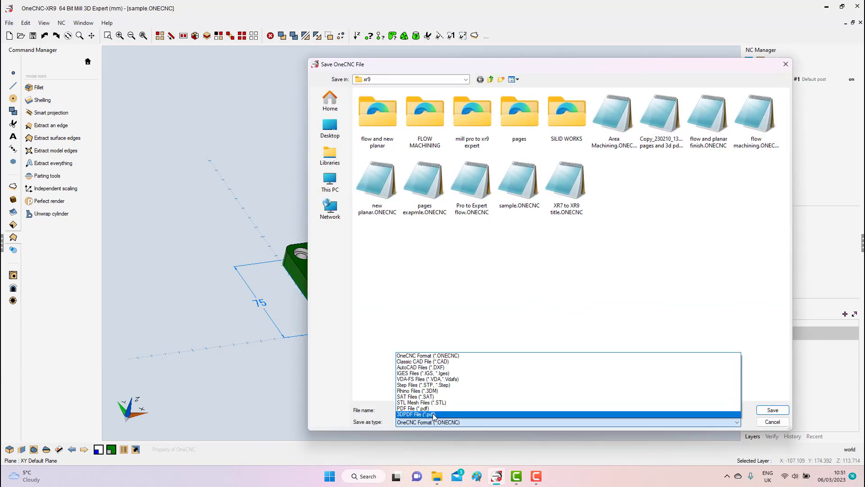
pyautogui.click(787, 66)
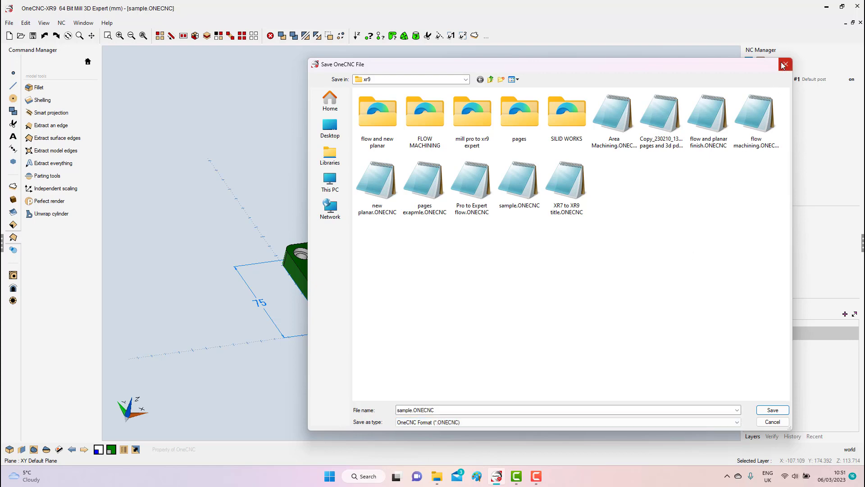
pyautogui.click(786, 66)
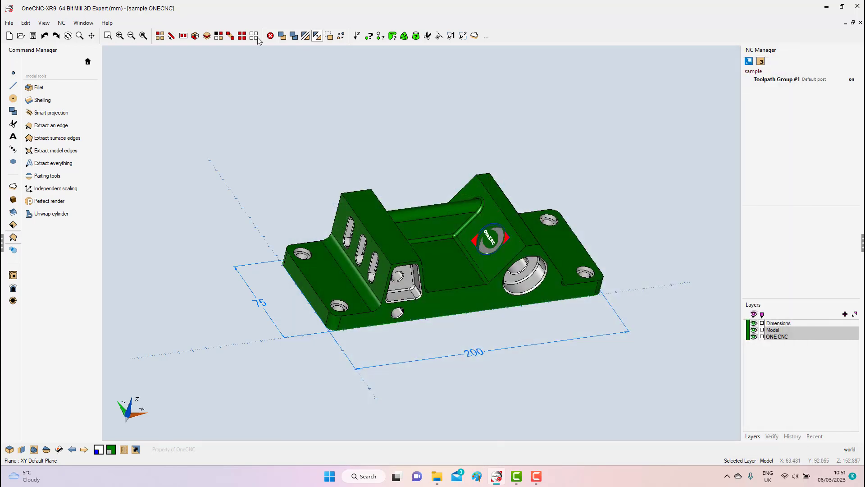
# Export the sample part as a 3D PDF named sample.pdf on the Desktop, replacing the existing file.
pyautogui.click(9, 23)
pyautogui.moveTo(30, 123)
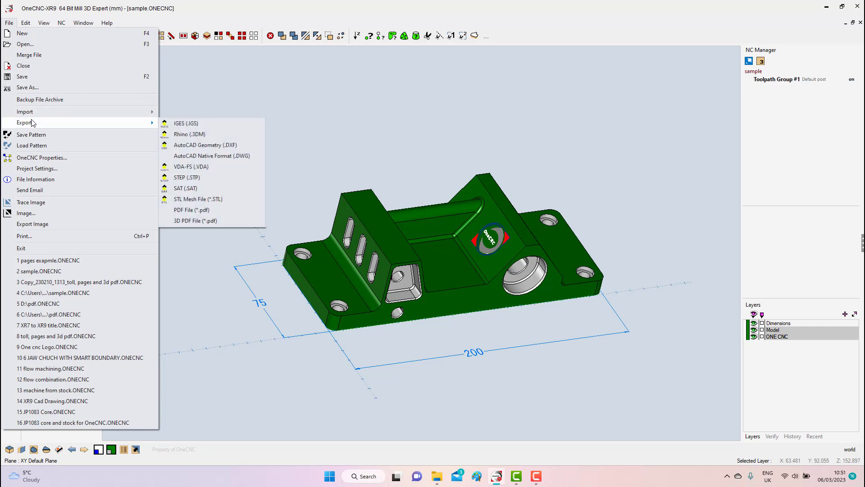
pyautogui.click(210, 221)
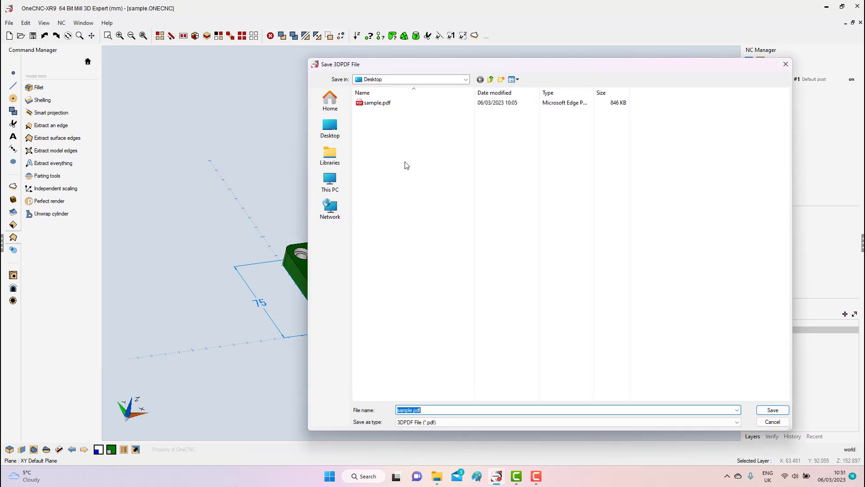
pyautogui.click(772, 411)
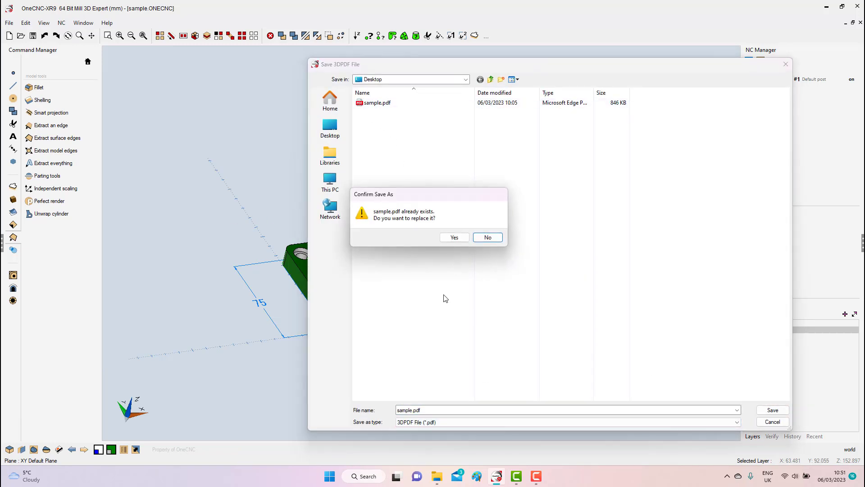
pyautogui.click(453, 238)
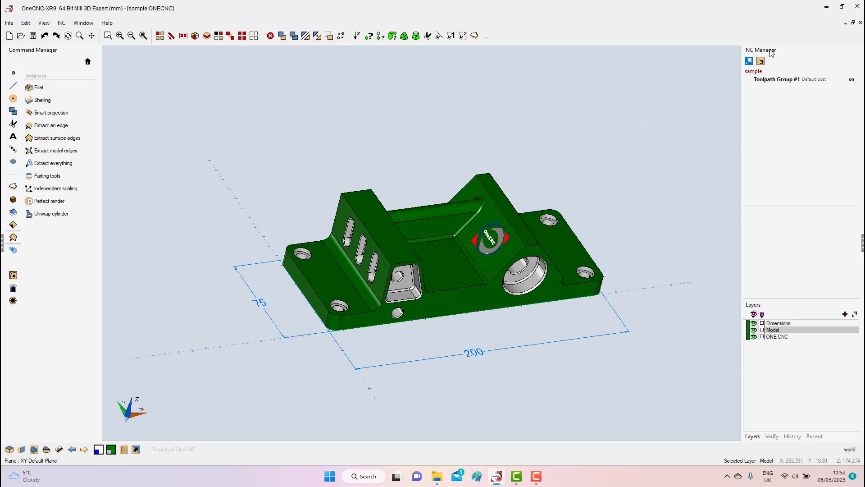
# Switch to sample.pdf in Adobe Acrobat Reader and measure the distance between the plate's two short upper end edges with the 3D Measurement Tool.
pyautogui.click(826, 6)
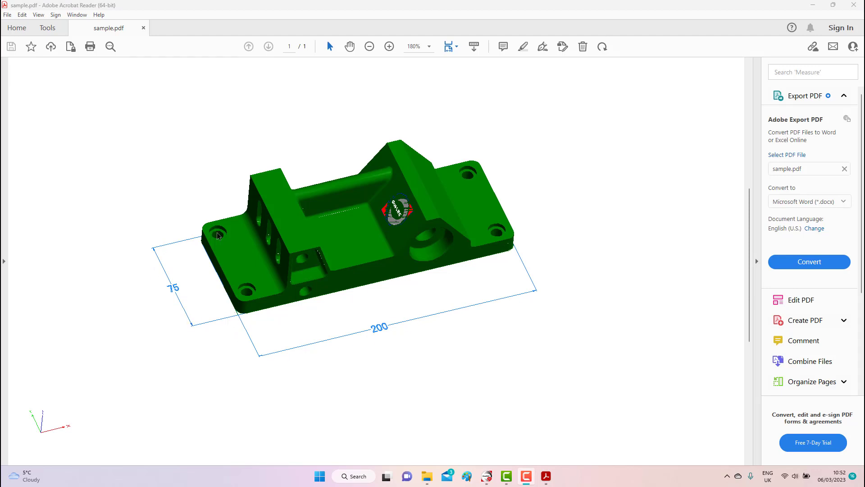
pyautogui.rightClick(522, 153)
pyautogui.moveTo(560, 181)
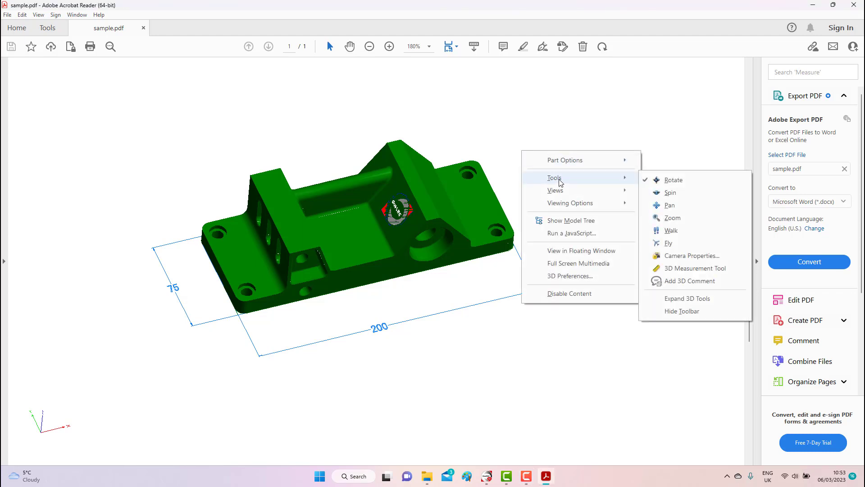
pyautogui.click(696, 268)
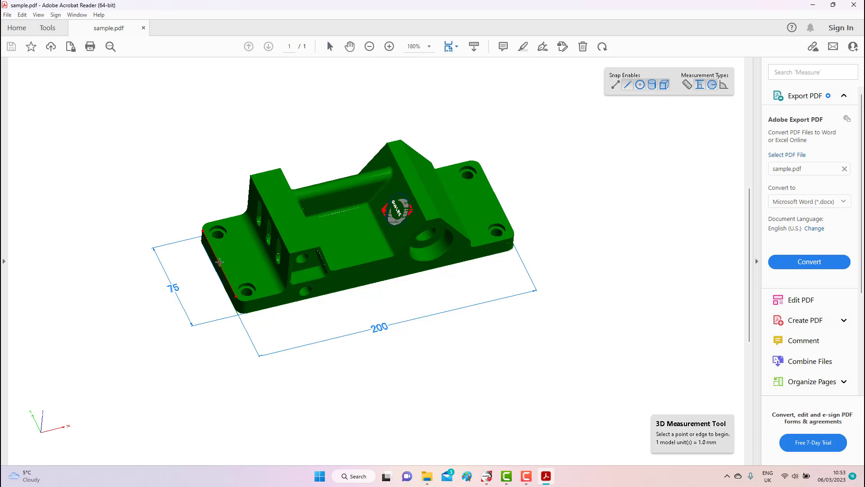
pyautogui.click(220, 262)
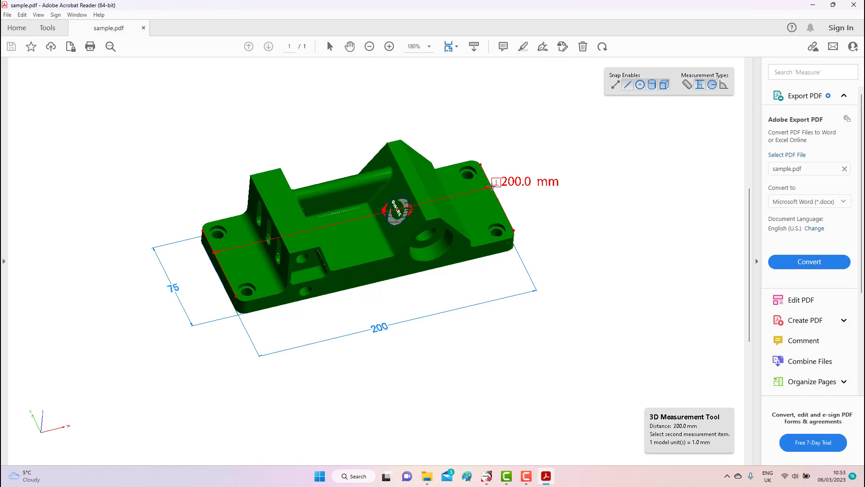
pyautogui.rightClick(495, 184)
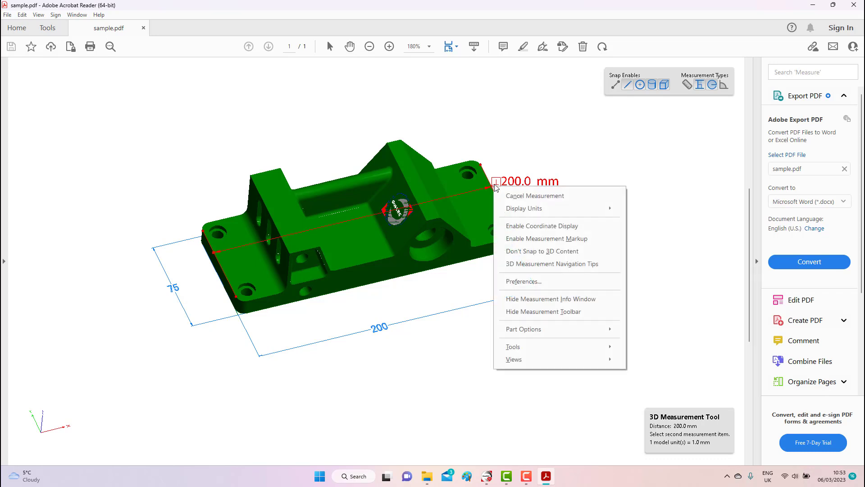
pyautogui.click(507, 148)
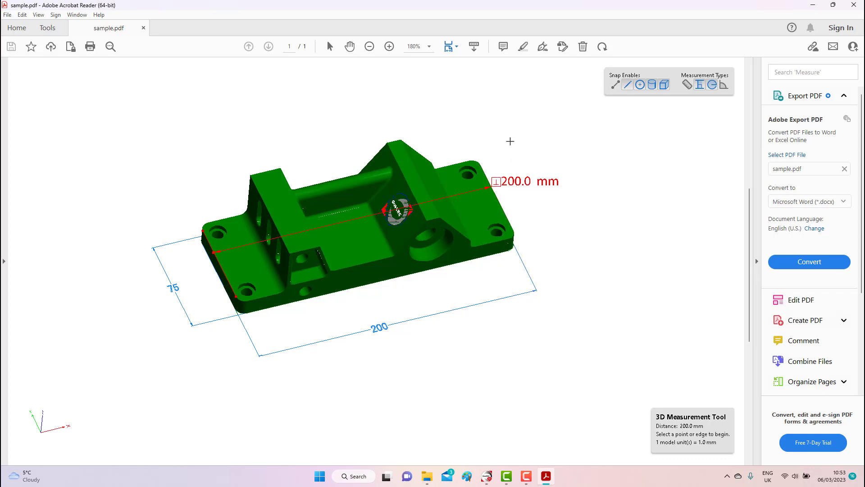